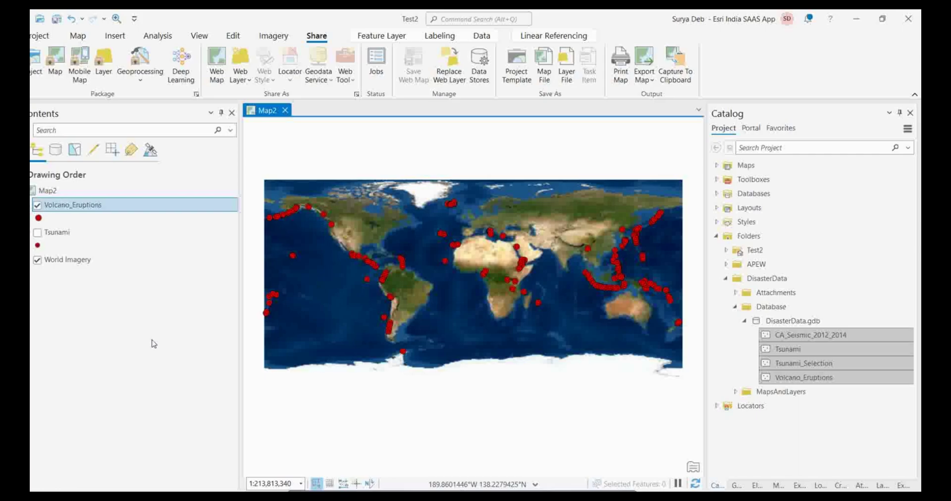
# Remove the Tsunami layer, select Volcano_Eruptions and bring up the Web Layer sharing options
pyautogui.rightClick(68, 234)
pyautogui.click(91, 115)
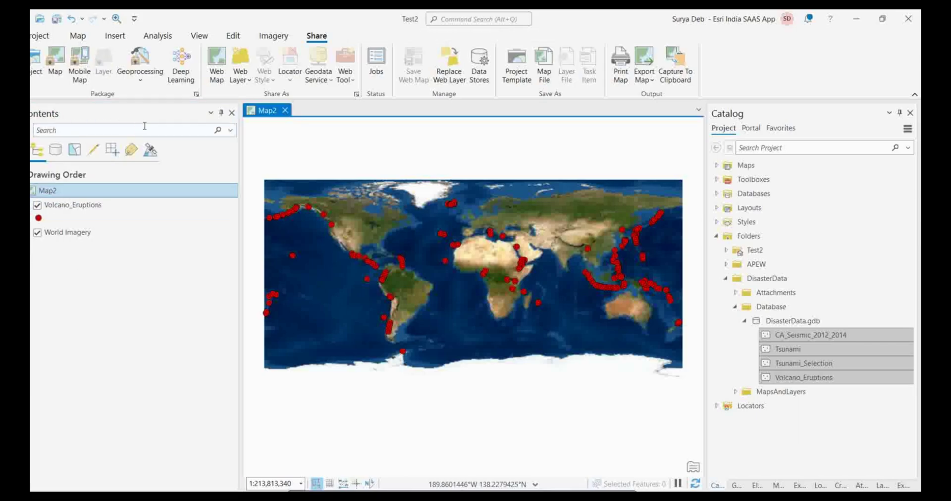
pyautogui.click(59, 204)
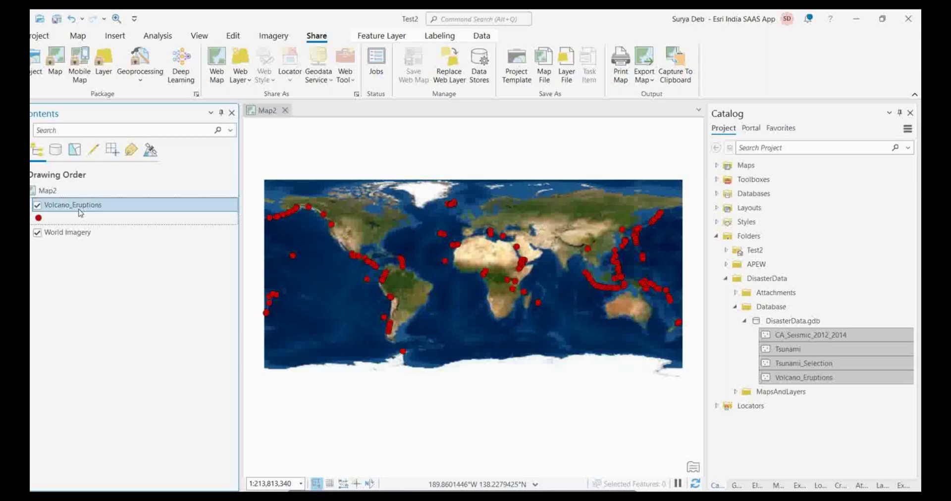
pyautogui.click(240, 79)
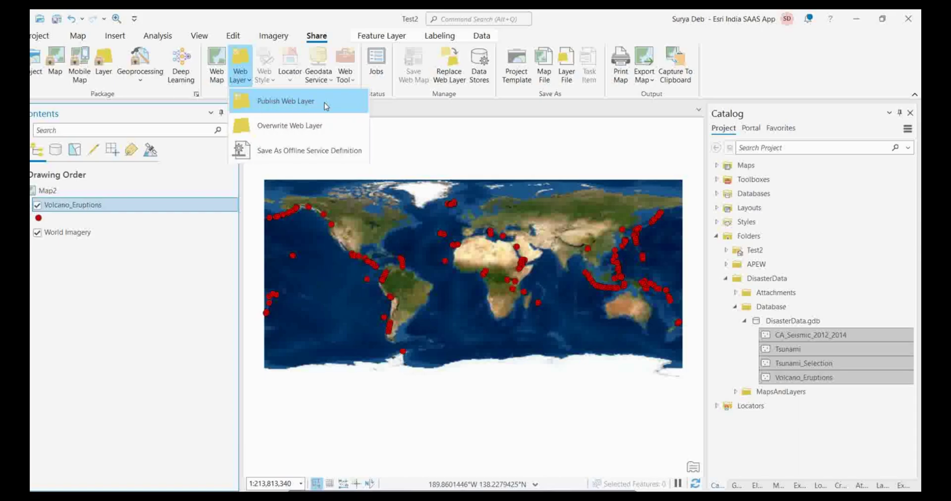
# Name the new web layer 'Volcano map Location' and reuse that text as its summary
pyautogui.click(291, 102)
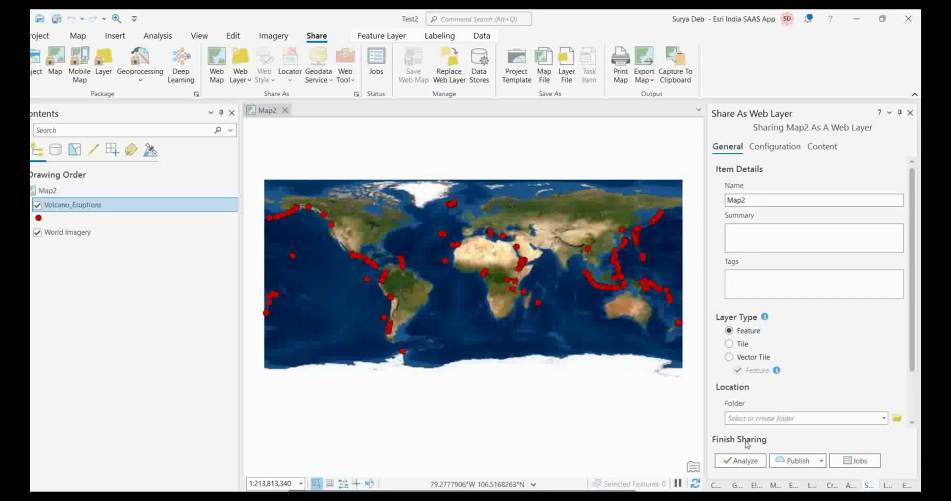
pyautogui.moveTo(756, 200); pyautogui.dragTo(672, 203)
pyautogui.write('Vol')
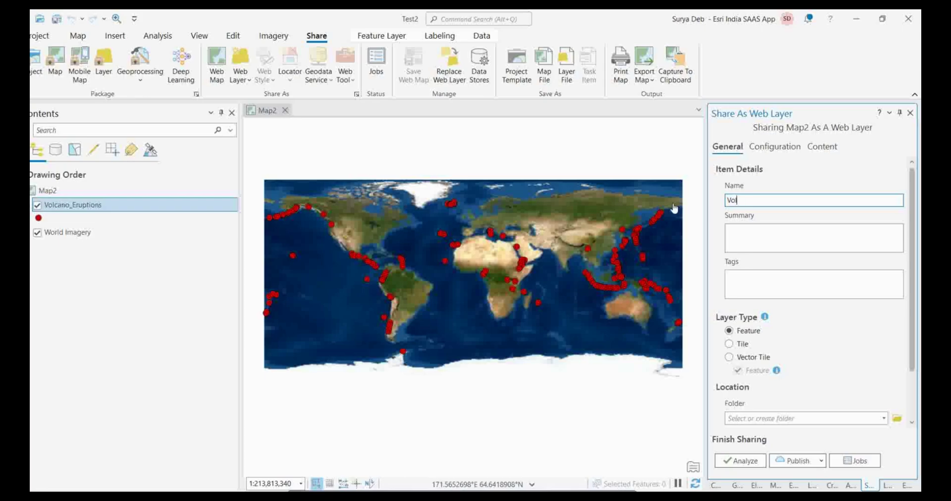
pyautogui.write('cano map Location')
pyautogui.moveTo(806, 202); pyautogui.dragTo(713, 204)
pyautogui.hotkey('ctrl', 'c')
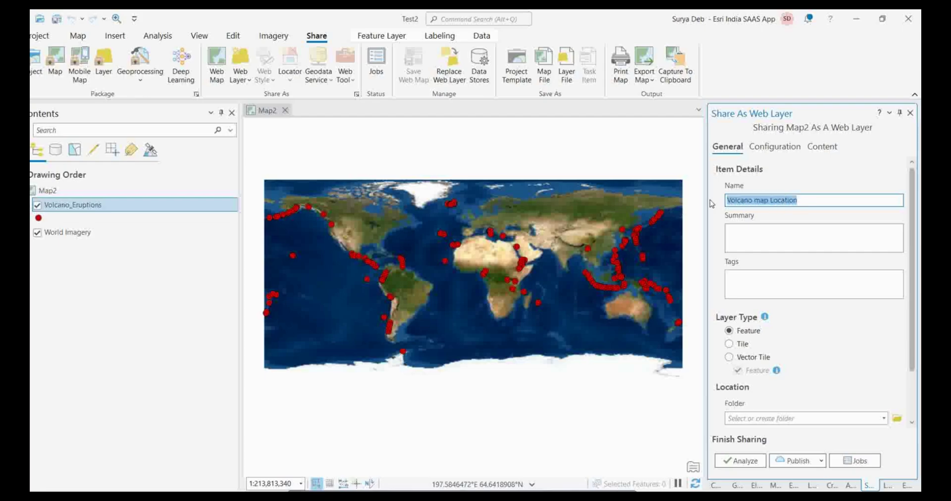
pyautogui.click(760, 242)
pyautogui.hotkey('ctrl', 'v')
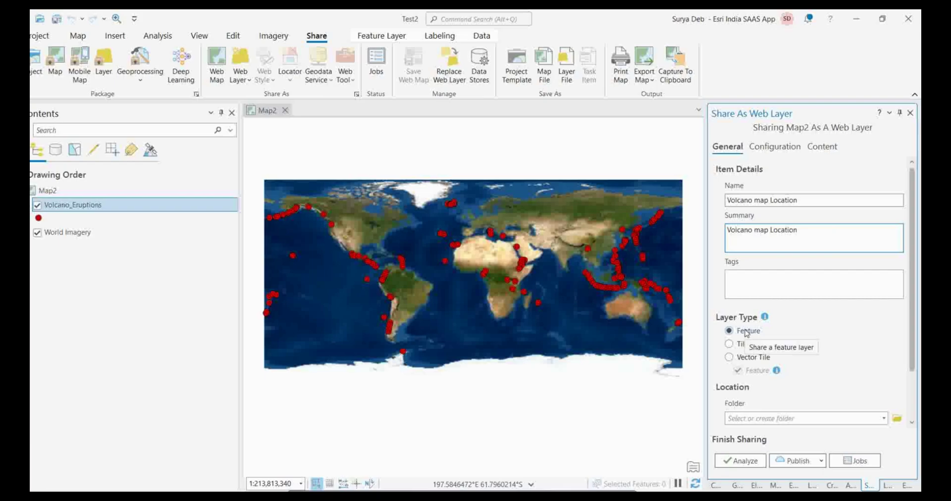
# Analyze the web layer, finding 0 errors and warning 24078 for World Imagery, and review Map2's properties
pyautogui.click(737, 463)
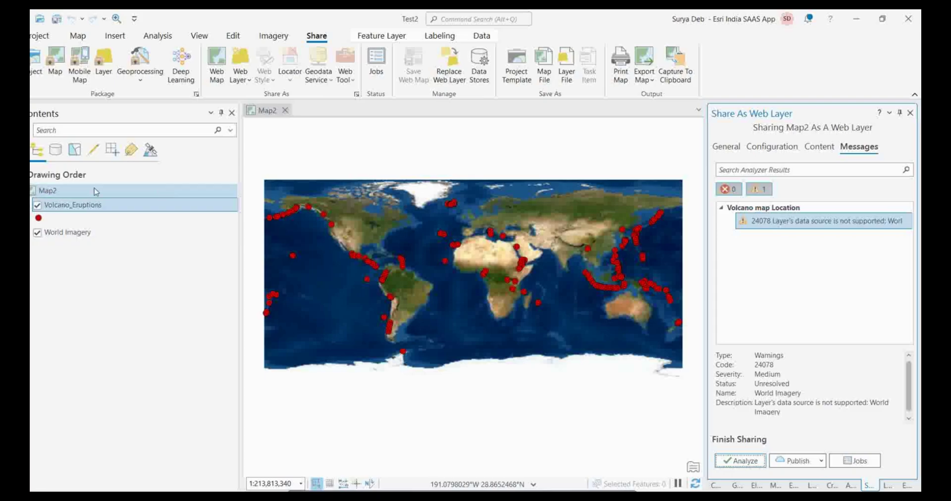
pyautogui.rightClick(51, 192)
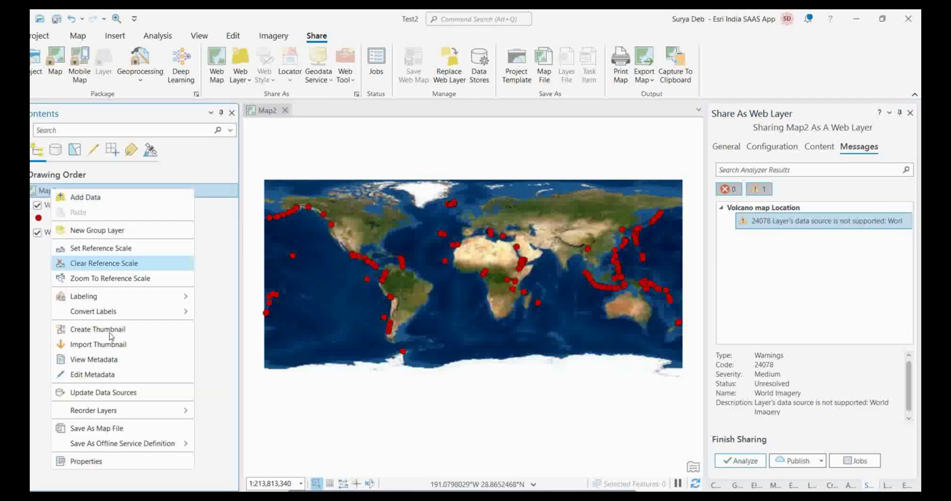
pyautogui.click(90, 466)
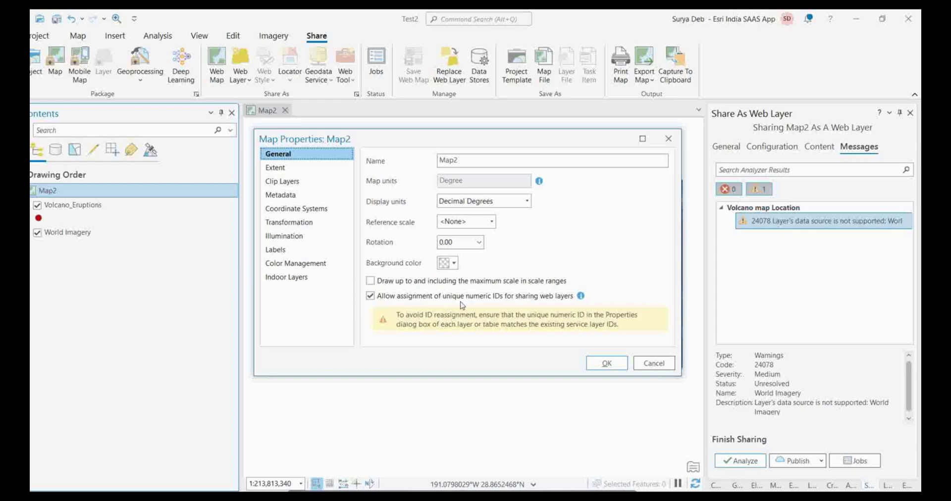
pyautogui.click(609, 365)
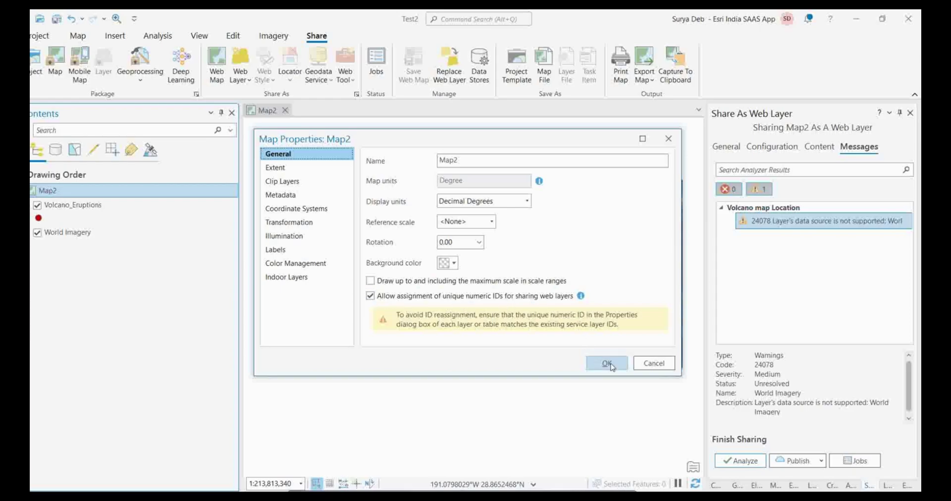
pyautogui.click(818, 220)
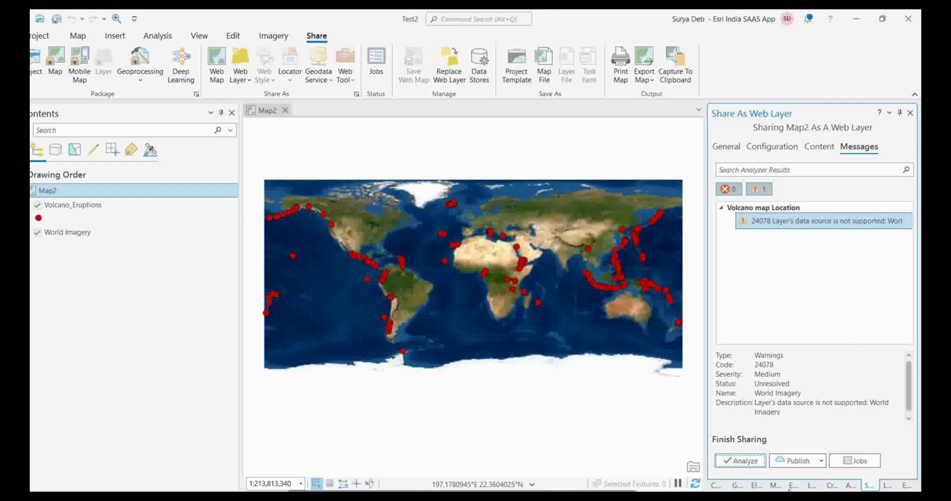
# Publish the 'Volcano map Location' web layer and go to its ArcGIS Online item page
pyautogui.click(797, 461)
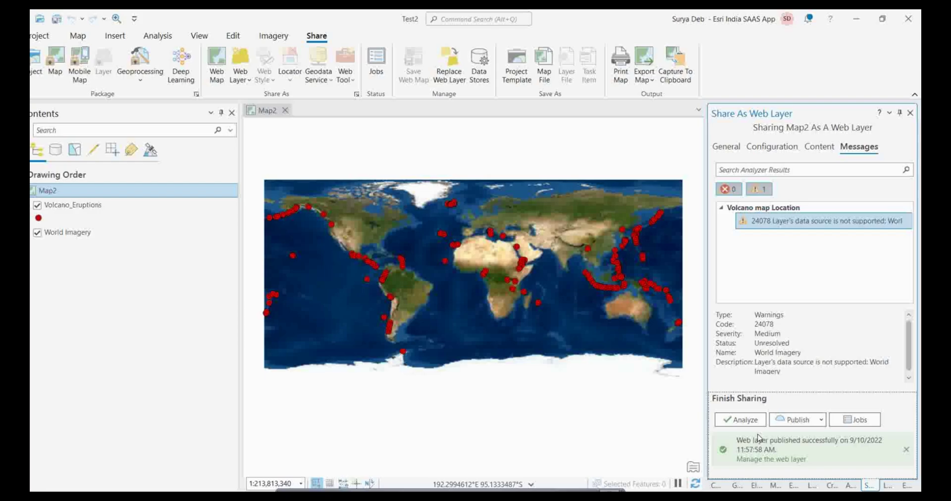
pyautogui.click(759, 460)
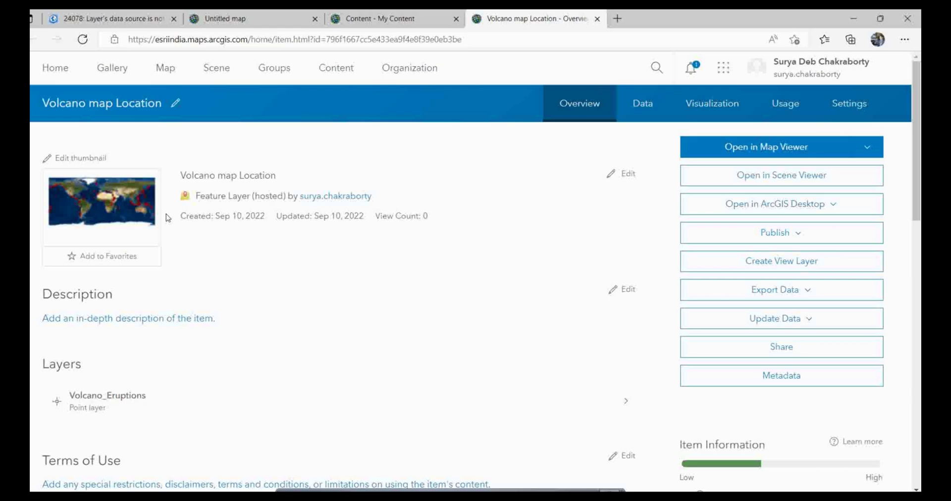
# Open the 'Volcano map Location' layer in Map Viewer Classic from the item page
pyautogui.moveTo(124, 207)
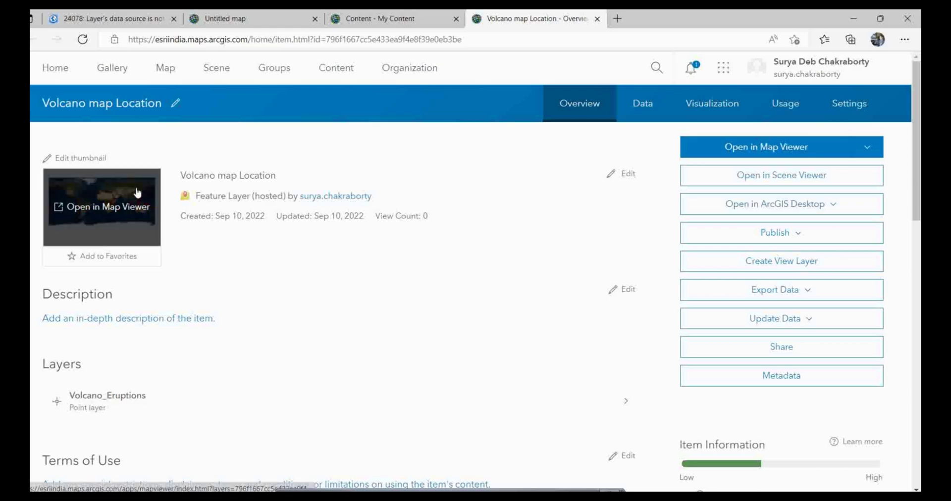
pyautogui.click(868, 148)
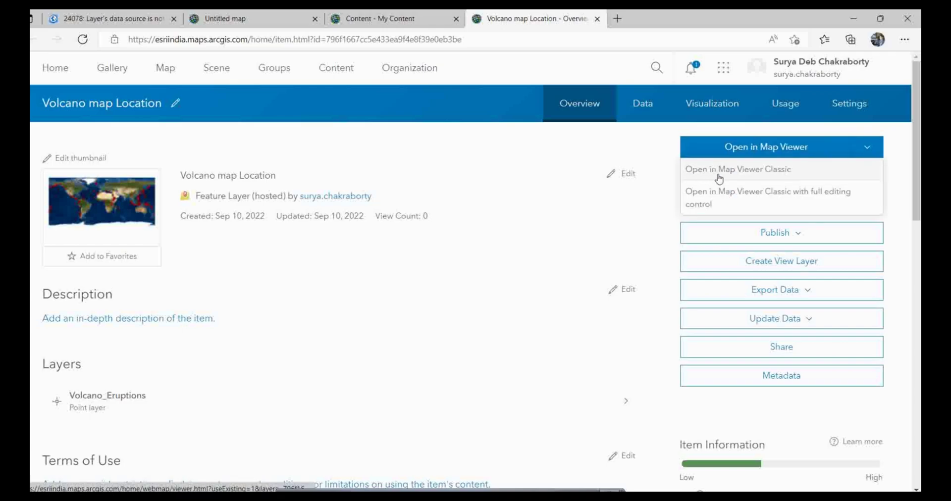
pyautogui.click(776, 179)
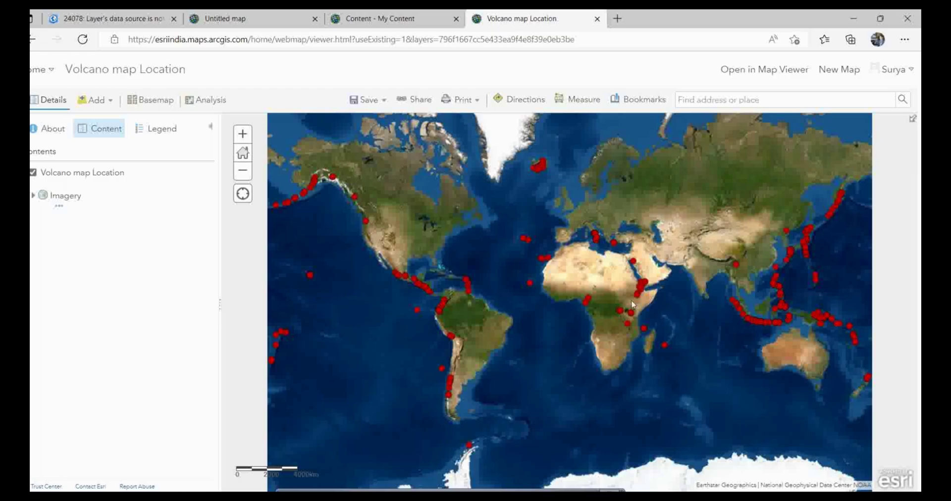
# Zoom and pan the web map over Southeast Asia, South America and Europe, then return to ArcGIS Pro
pyautogui.scroll(2, 619, 310)
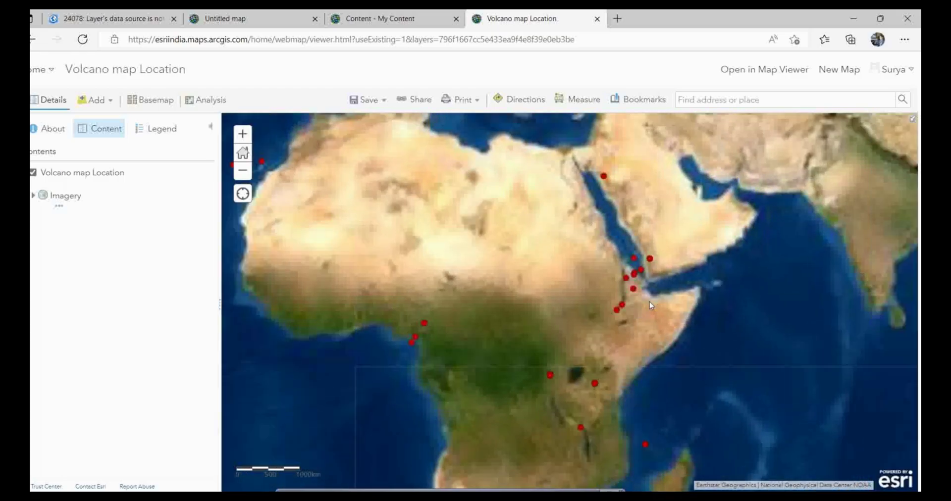
pyautogui.scroll(1, 651, 304)
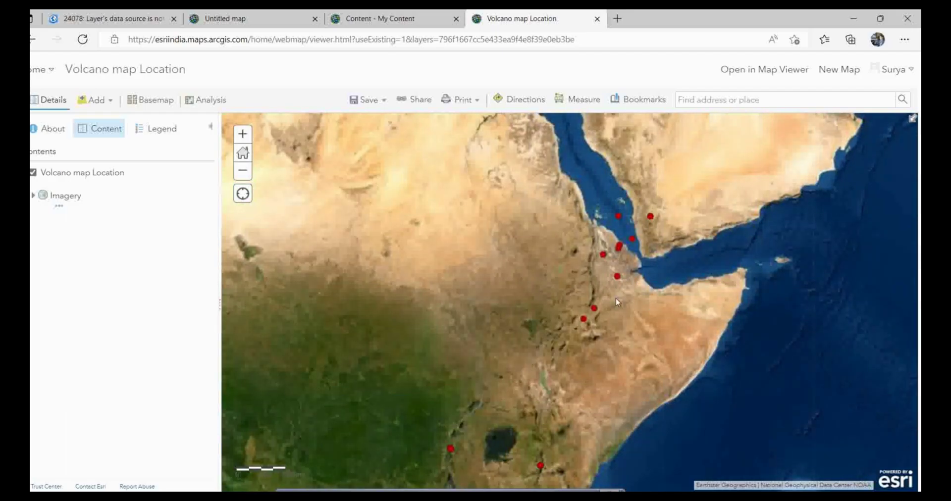
pyautogui.scroll(-1, 618, 299)
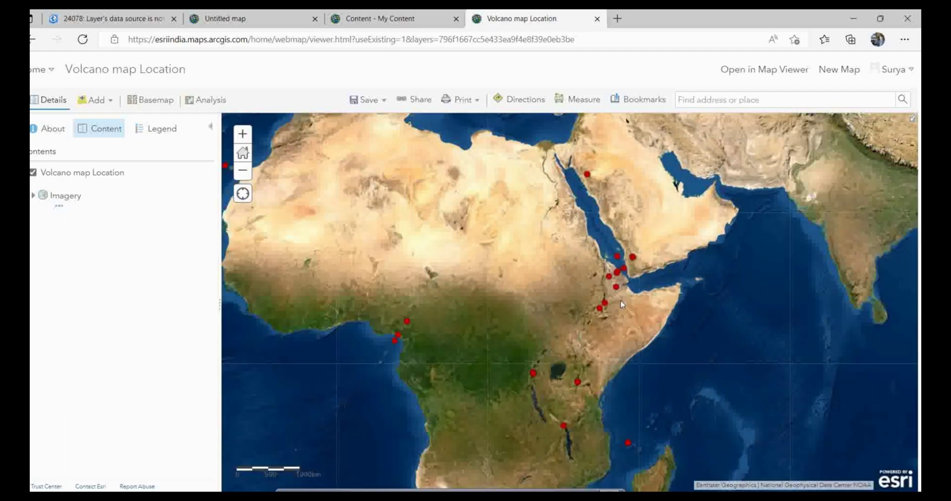
pyautogui.scroll(-1, 623, 304)
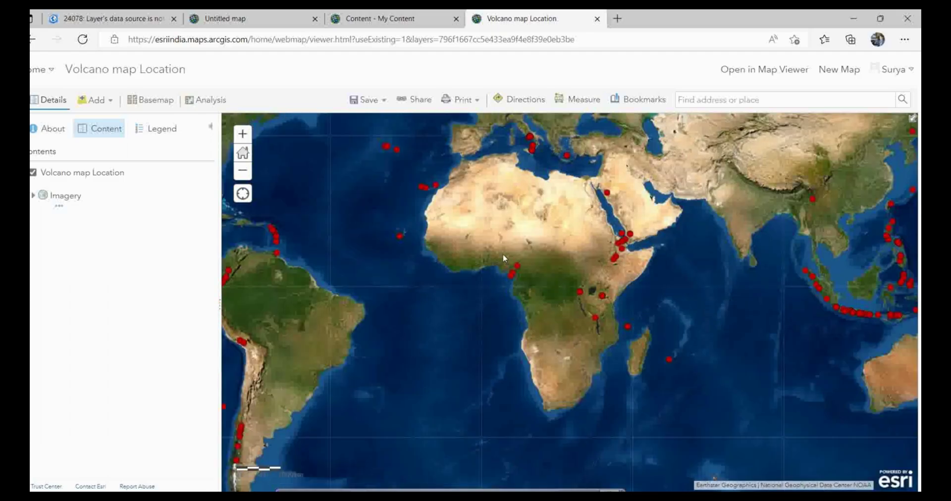
pyautogui.moveTo(663, 359); pyautogui.dragTo(664, 328)
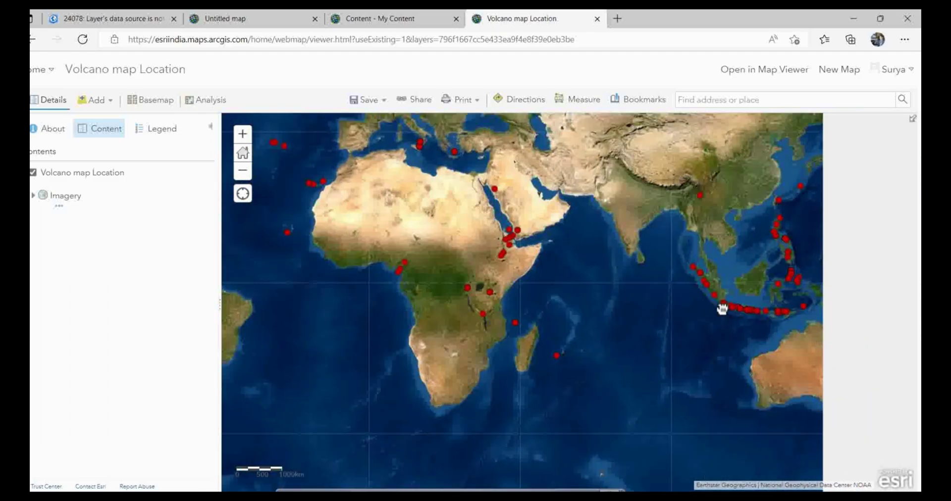
pyautogui.moveTo(839, 276); pyautogui.dragTo(723, 305)
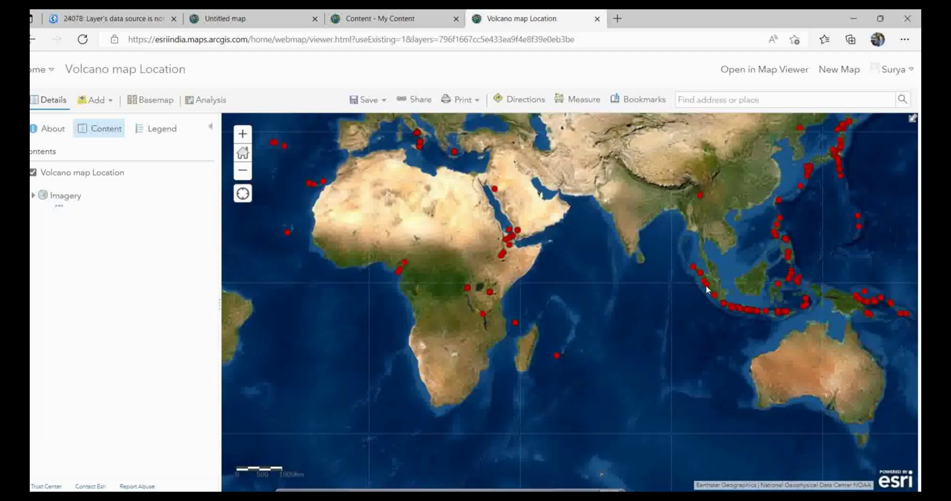
pyautogui.moveTo(426, 281); pyautogui.dragTo(524, 280)
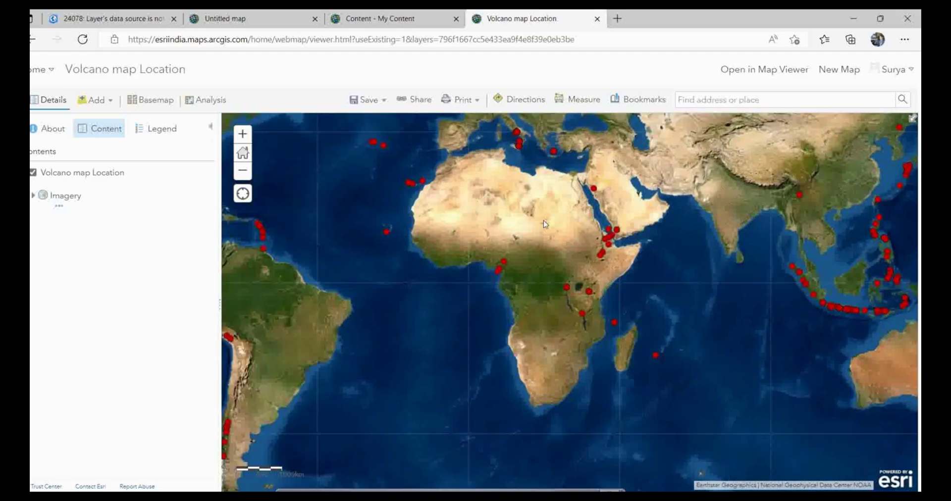
pyautogui.moveTo(795, 324); pyautogui.dragTo(802, 385)
pyautogui.moveTo(490, 287); pyautogui.dragTo(527, 263)
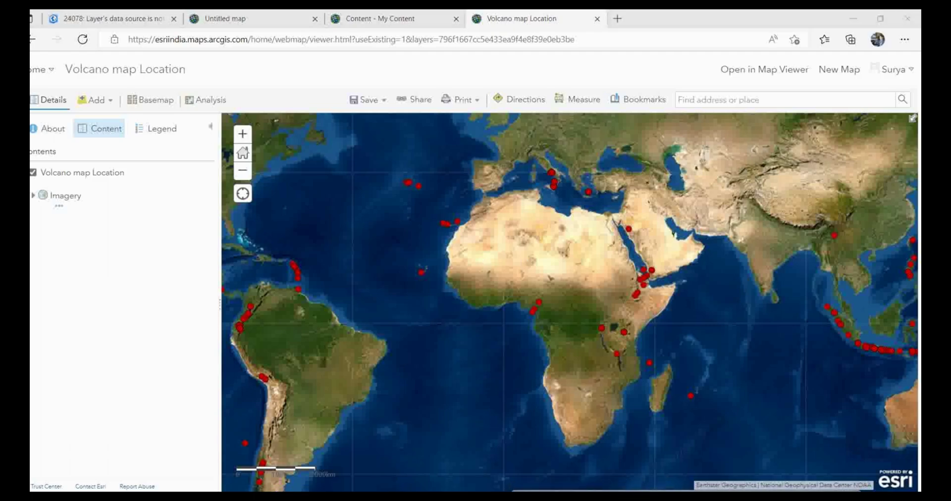
pyautogui.click(437, 460)
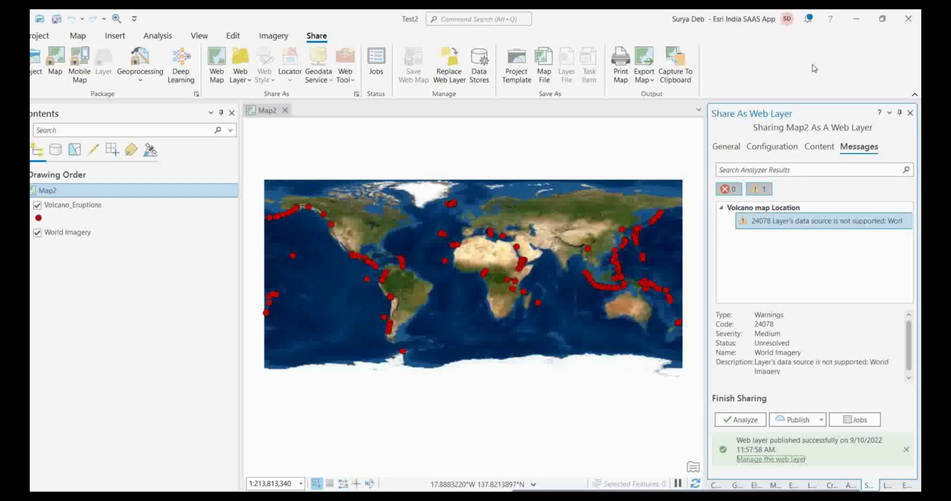
# Start a map package of Map2 and name it 'Mountain Volcano', fixing the misspelling
pyautogui.click(911, 113)
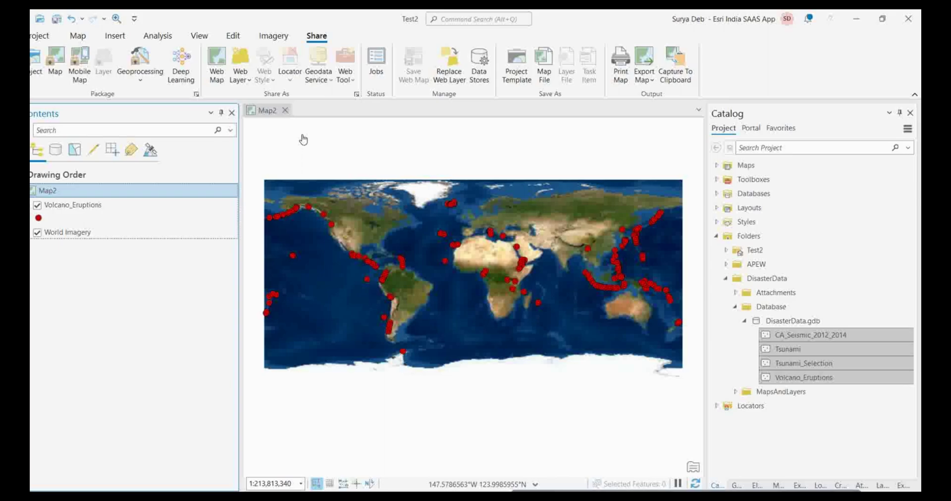
pyautogui.click(56, 65)
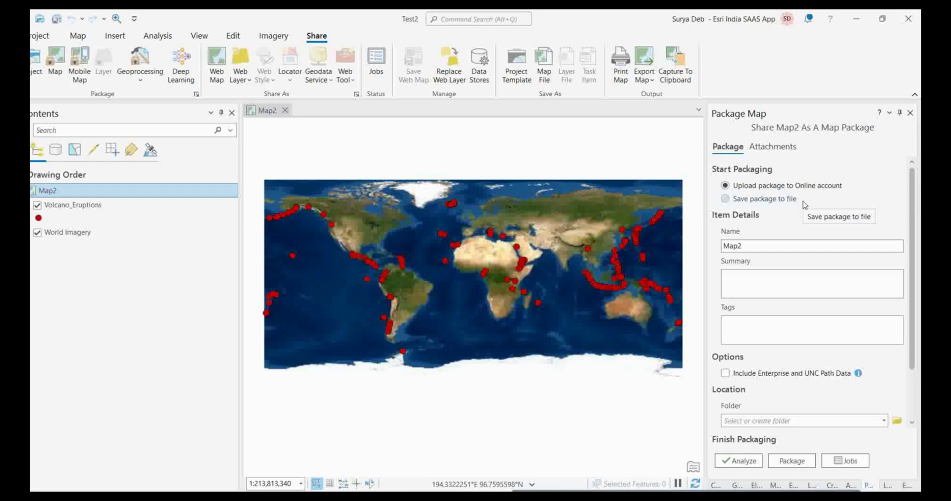
pyautogui.doubleClick(733, 246)
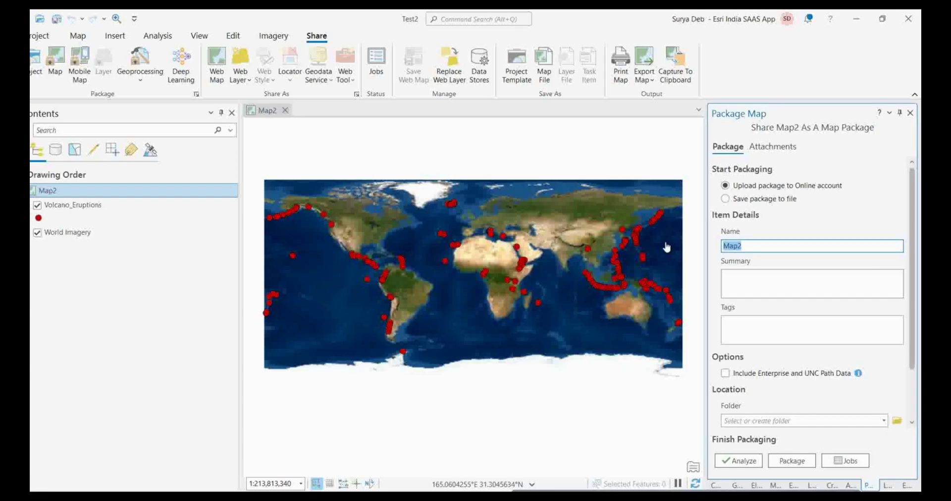
pyautogui.write('Mountant Volcano')
pyautogui.rightClick(735, 246)
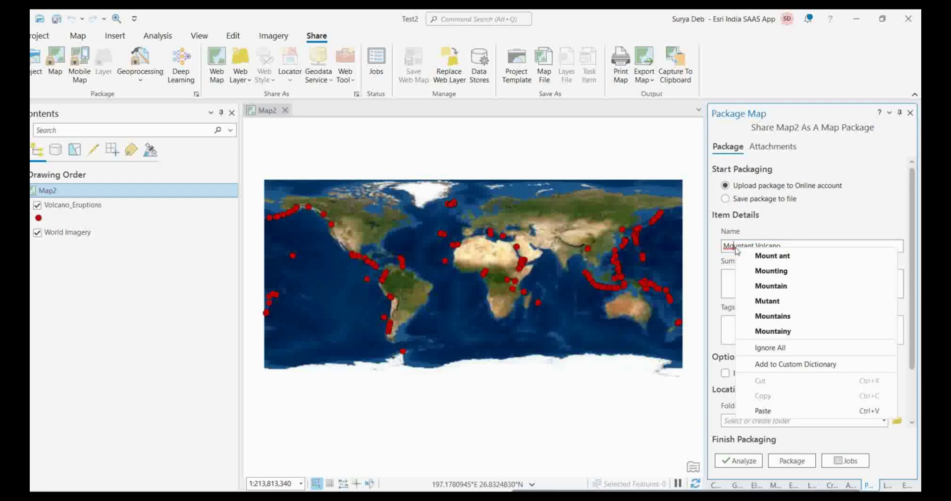
pyautogui.click(771, 286)
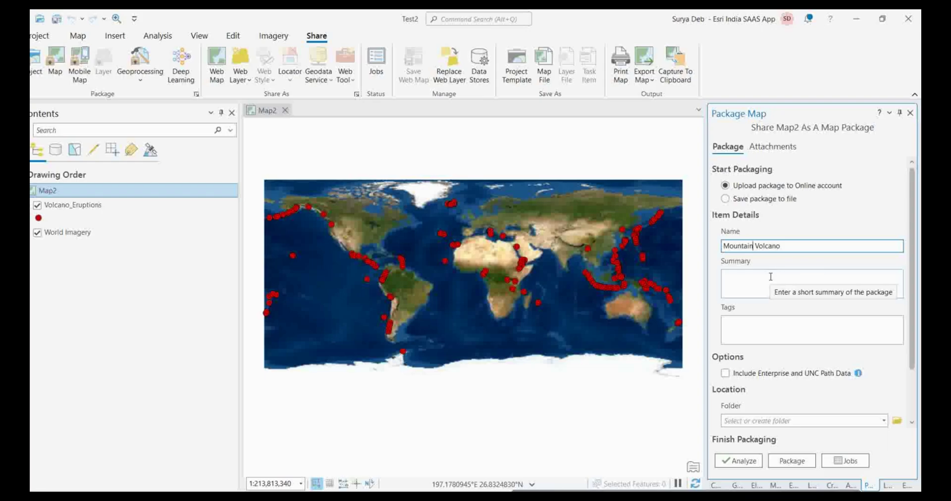
# Give the package summary 'Volcano' and tags Hill and Volcano, then analyze it for errors
pyautogui.click(746, 274)
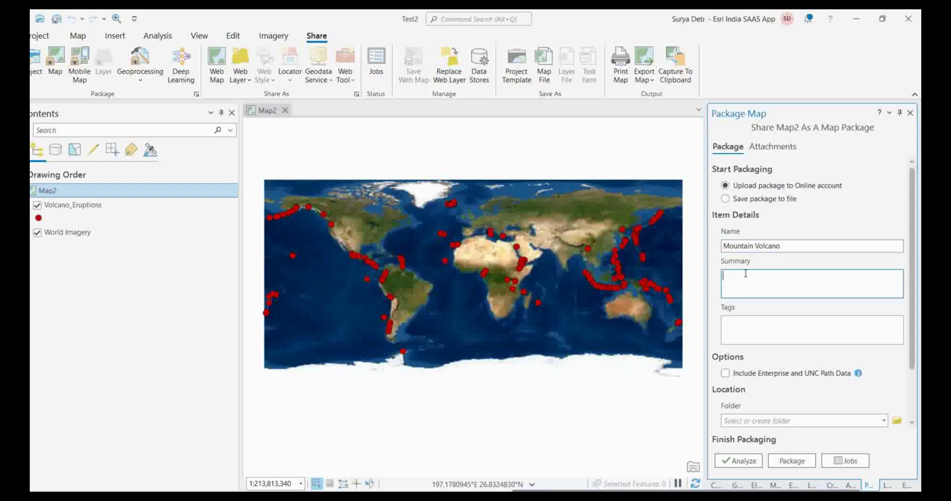
pyautogui.write('Volcano')
pyautogui.click(739, 332)
pyautogui.write('Hill')
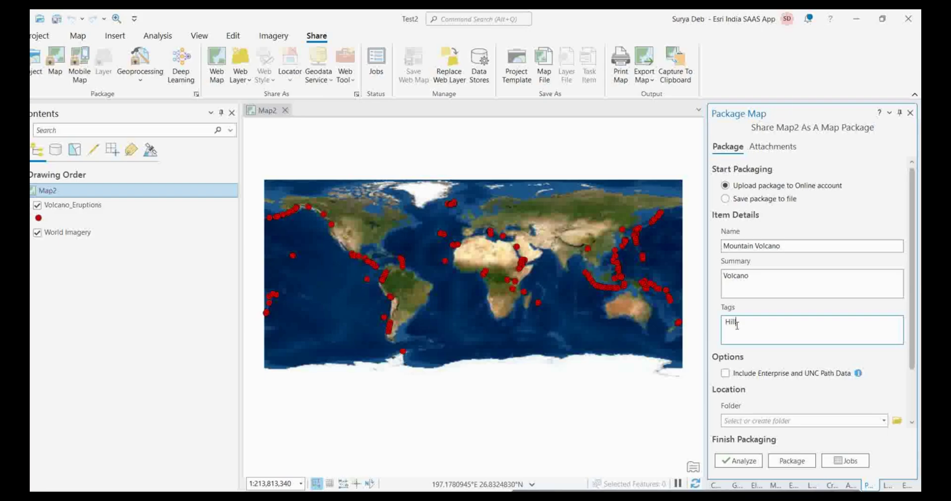
pyautogui.press('Return')
pyautogui.write('Volcano')
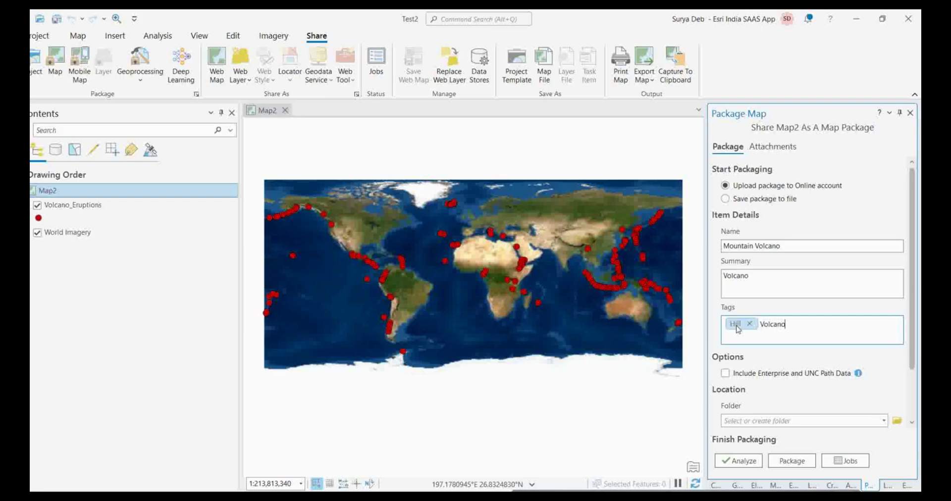
pyautogui.press('Return')
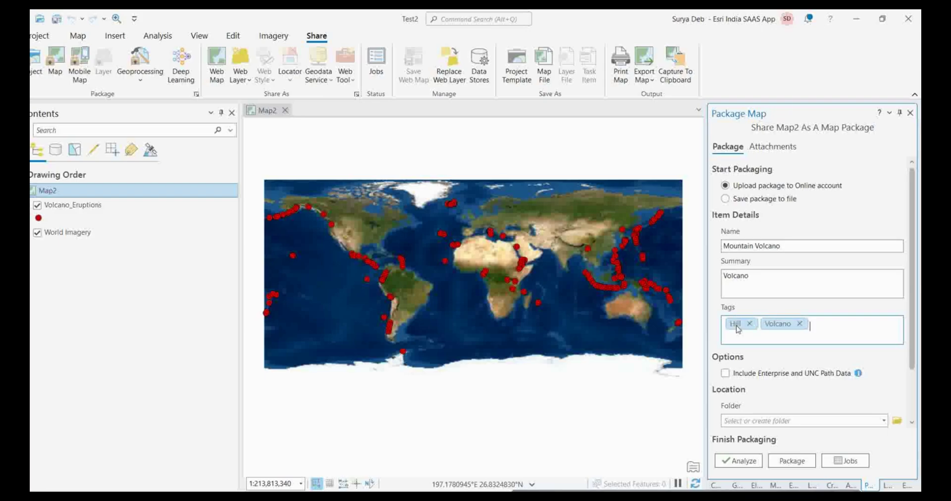
pyautogui.click(739, 461)
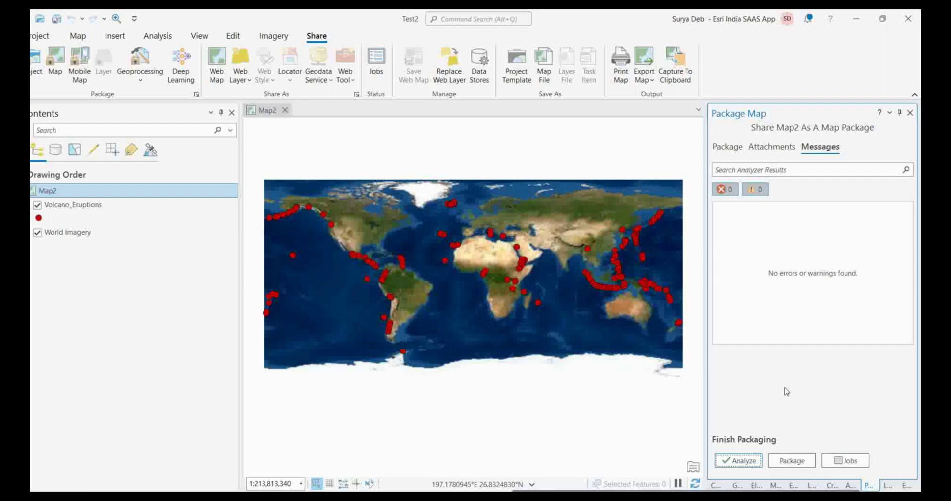
# Create and upload the 'Mountain Volcano' package, then go to its online item page
pyautogui.click(789, 464)
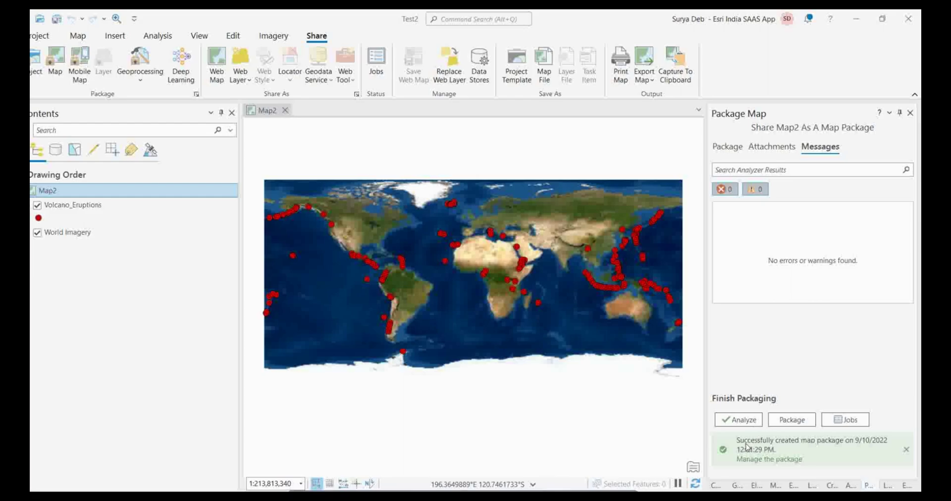
pyautogui.click(762, 466)
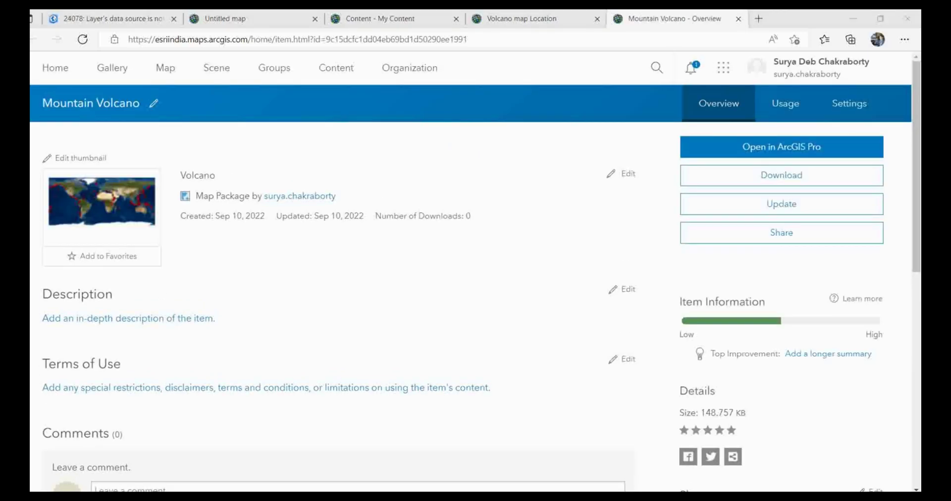
# Review the Mountain Volcano map package overview, showing summary Volcano and 0 downloads
pyautogui.moveTo(105, 210)
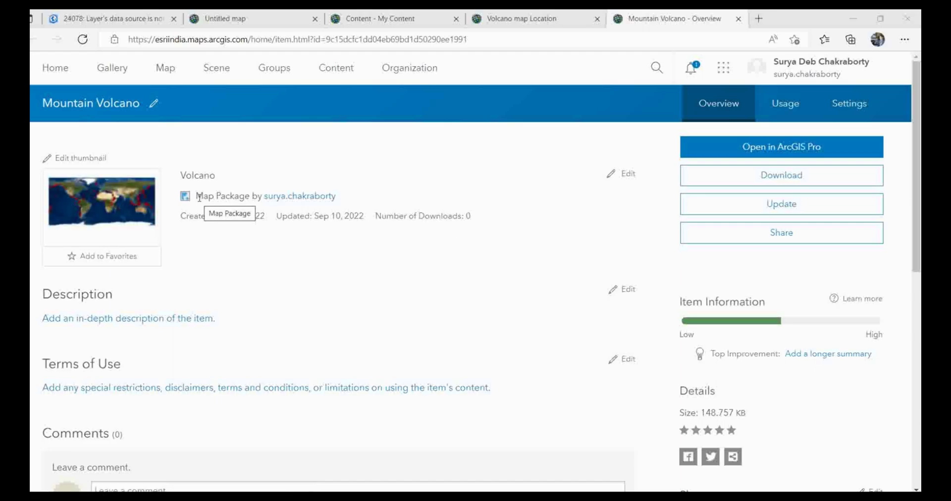